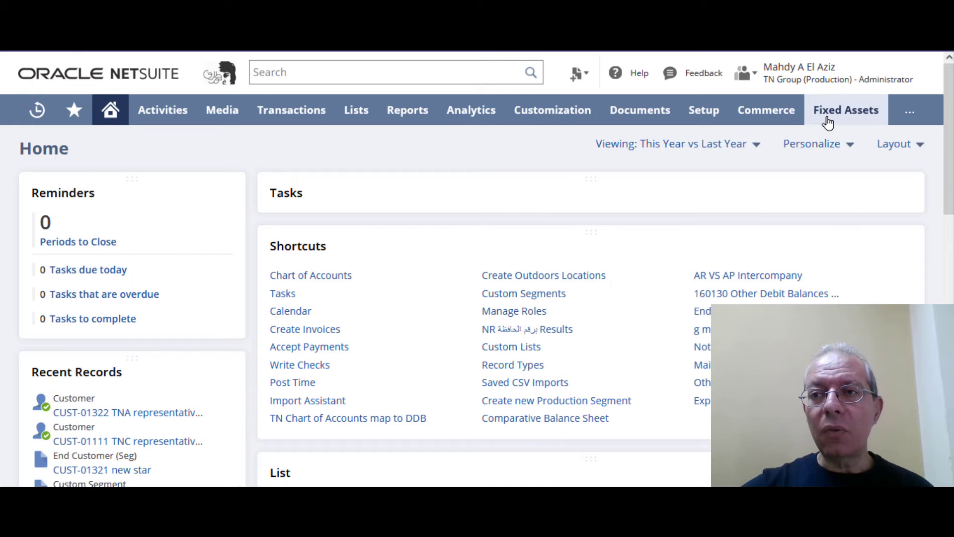
# Open a new fixed asset proposal and set its start date to 01.10.2021 and end date to 31.10.2021
pyautogui.moveTo(832, 114)
pyautogui.moveTo(846, 242)
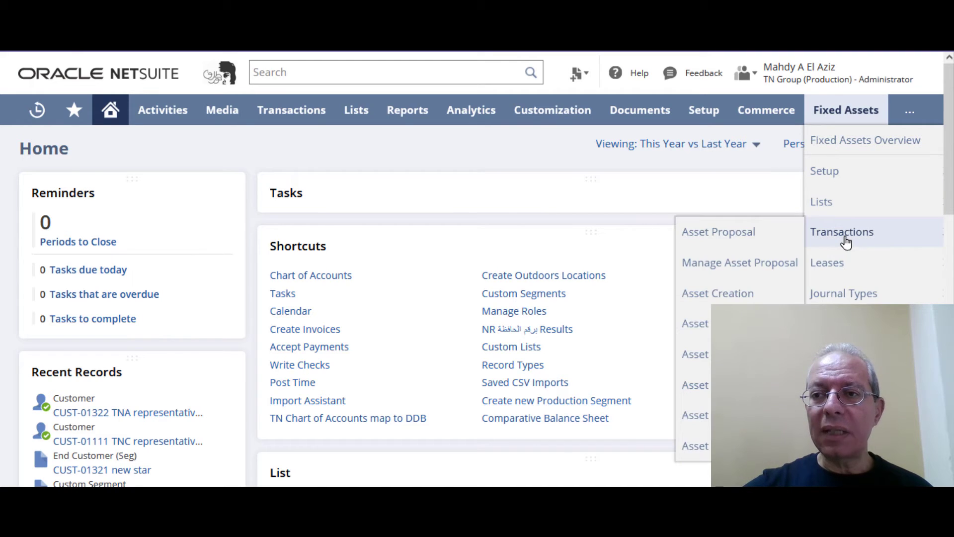
pyautogui.click(748, 238)
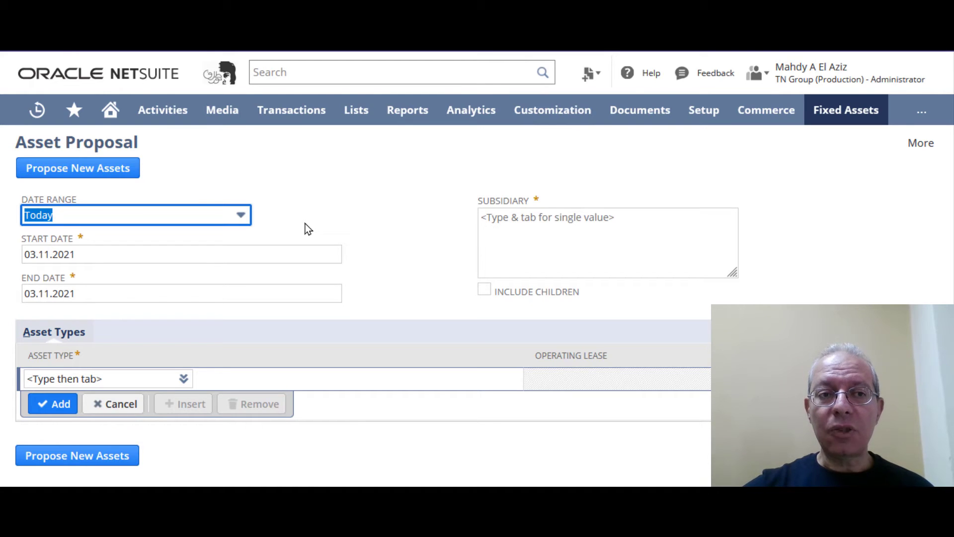
pyautogui.click(128, 255)
pyautogui.moveTo(68, 276); pyautogui.dragTo(6, 270)
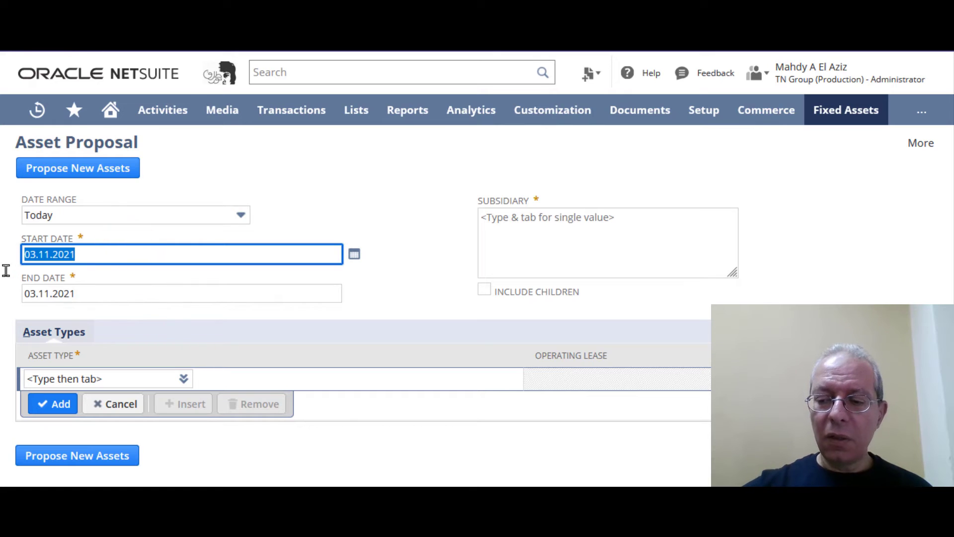
pyautogui.write('01.1')
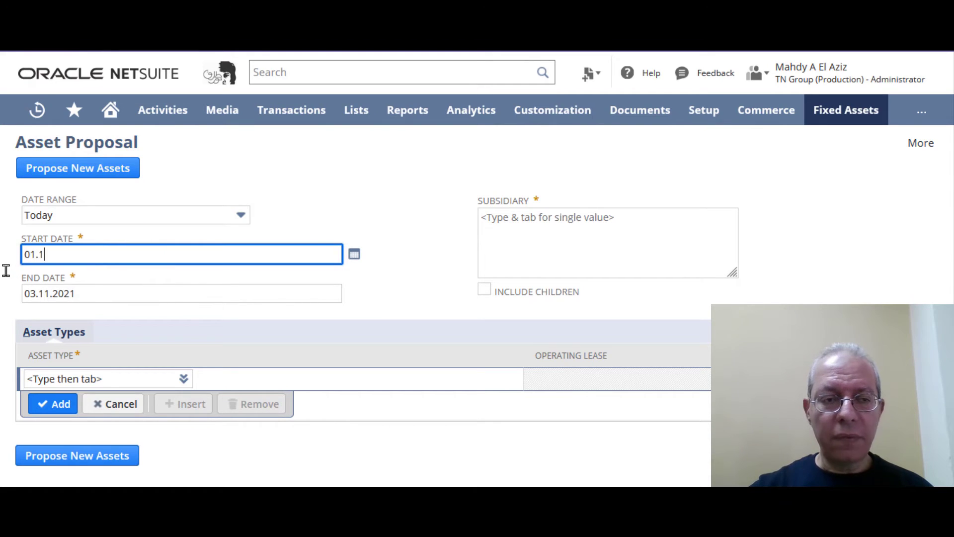
pyautogui.write('0.2021')
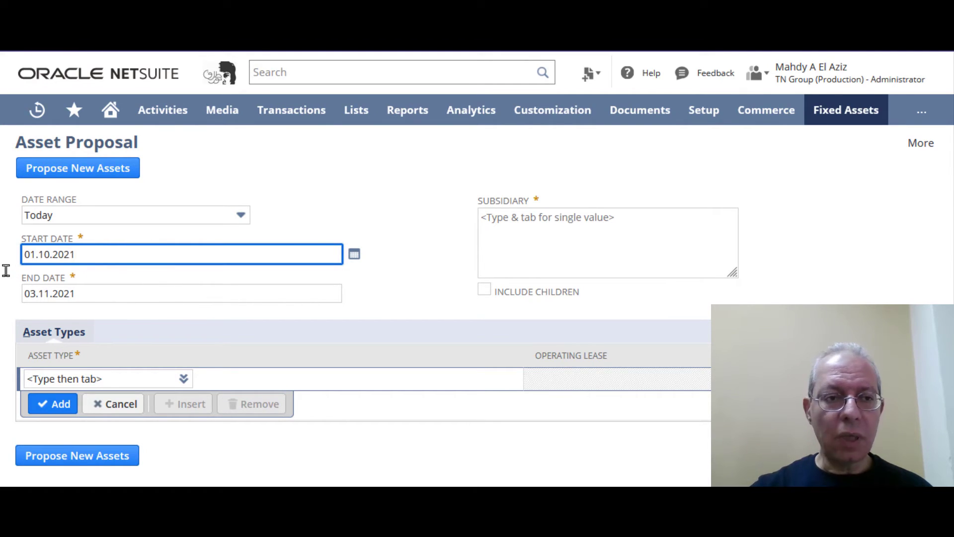
pyautogui.click(114, 294)
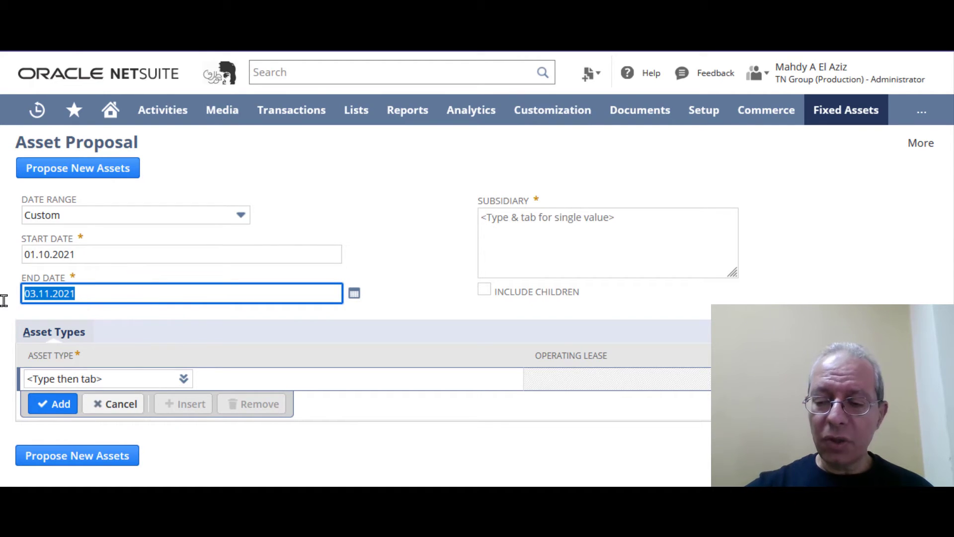
pyautogui.write('31.10.202')
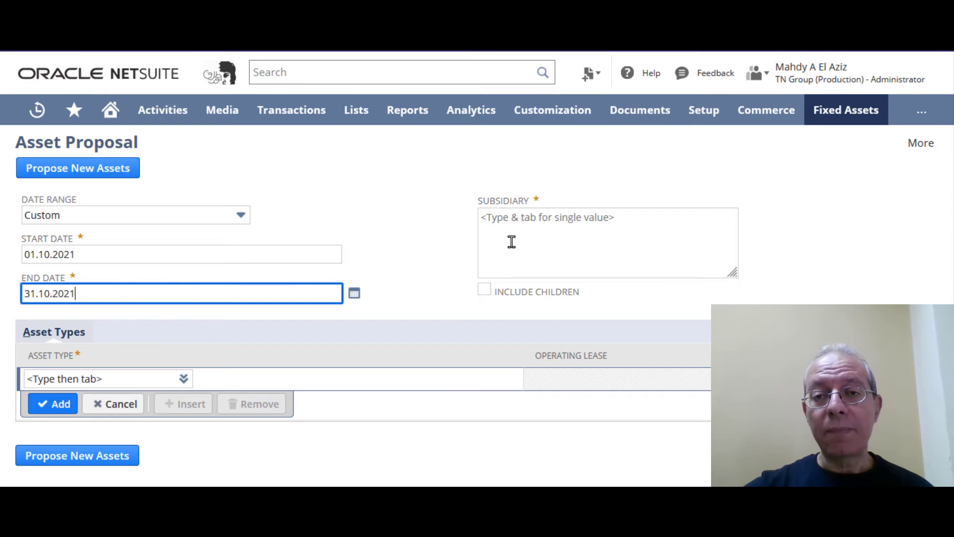
# Choose the subsidiary 1301 TNC under Mediaco-Consolidation for the asset proposal
pyautogui.click(527, 219)
pyautogui.write('1301')
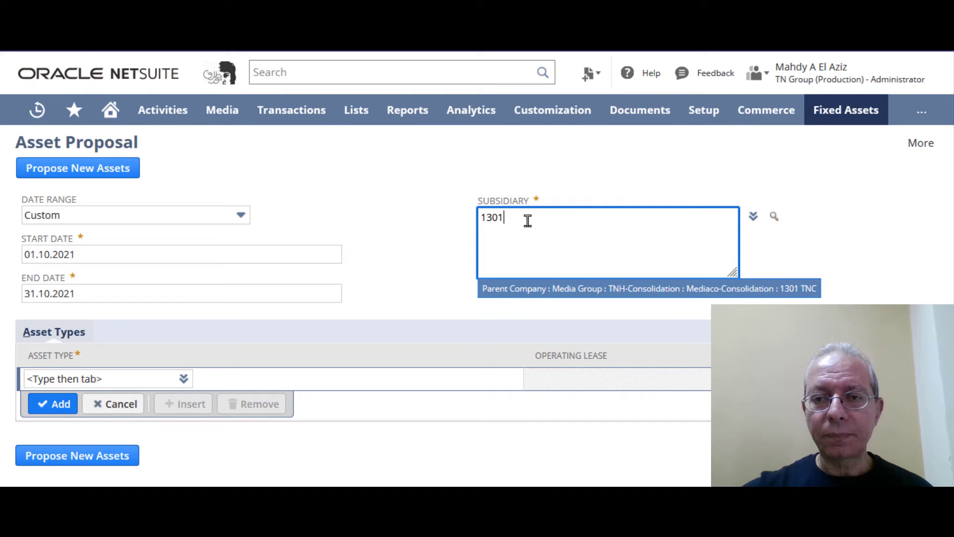
pyautogui.click(565, 282)
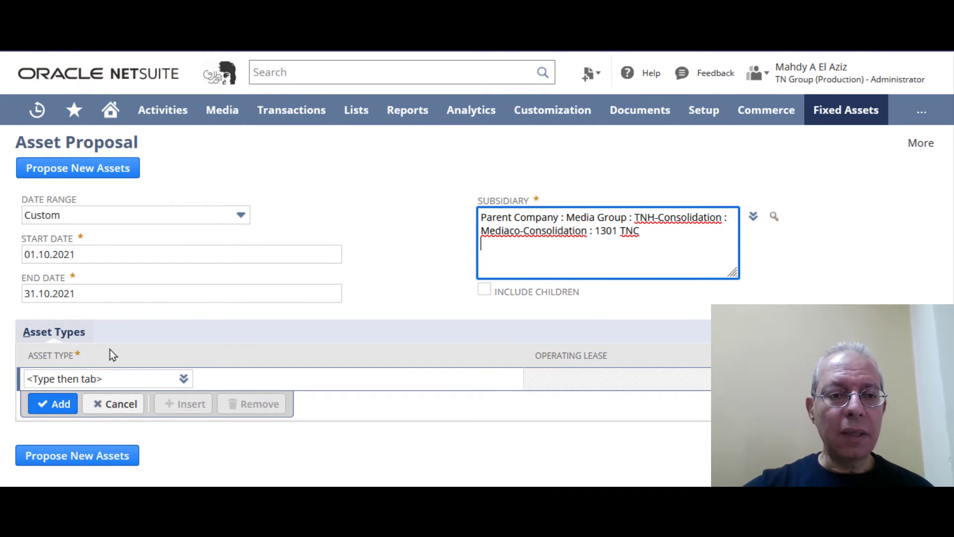
# Add Computers to the asset types included in the proposal
pyautogui.moveTo(174, 379)
pyautogui.click(107, 376)
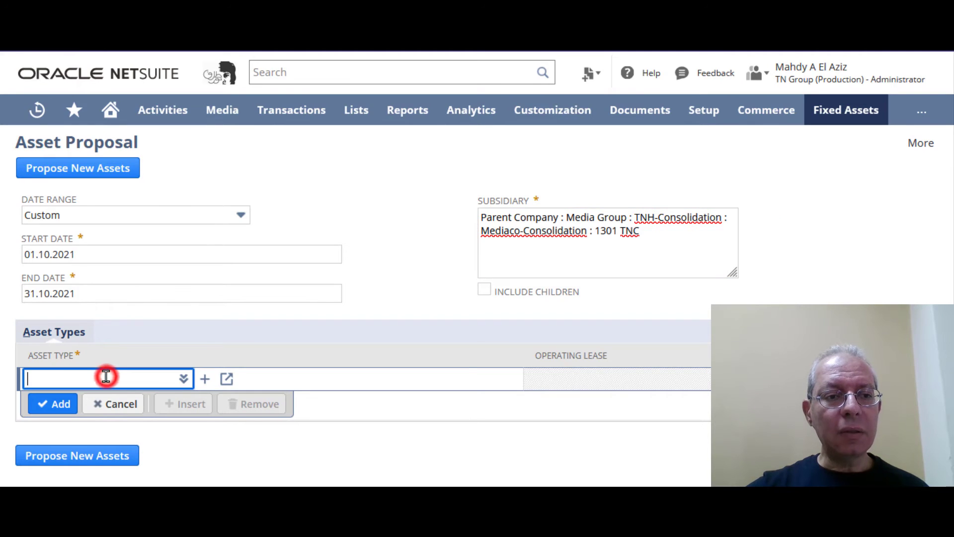
pyautogui.write('comp')
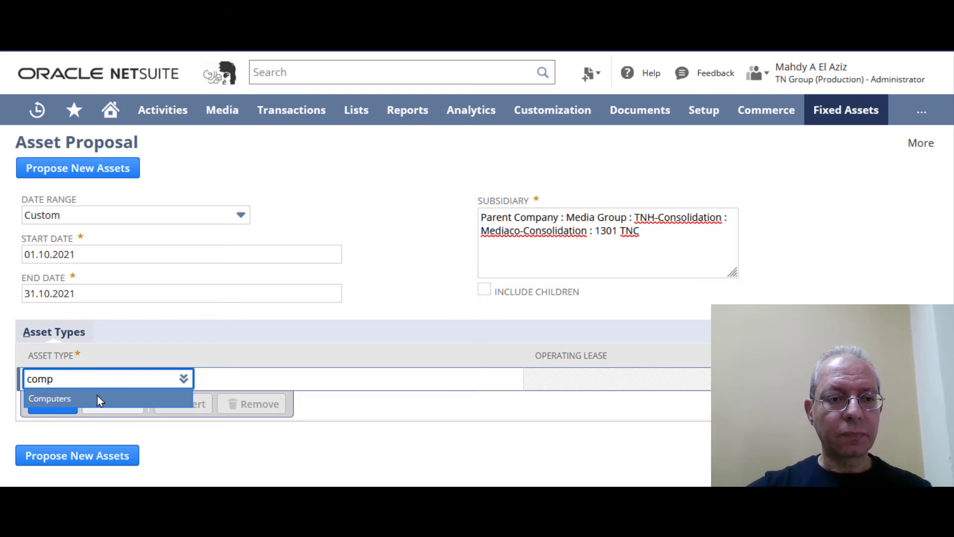
pyautogui.click(97, 398)
pyautogui.click(60, 404)
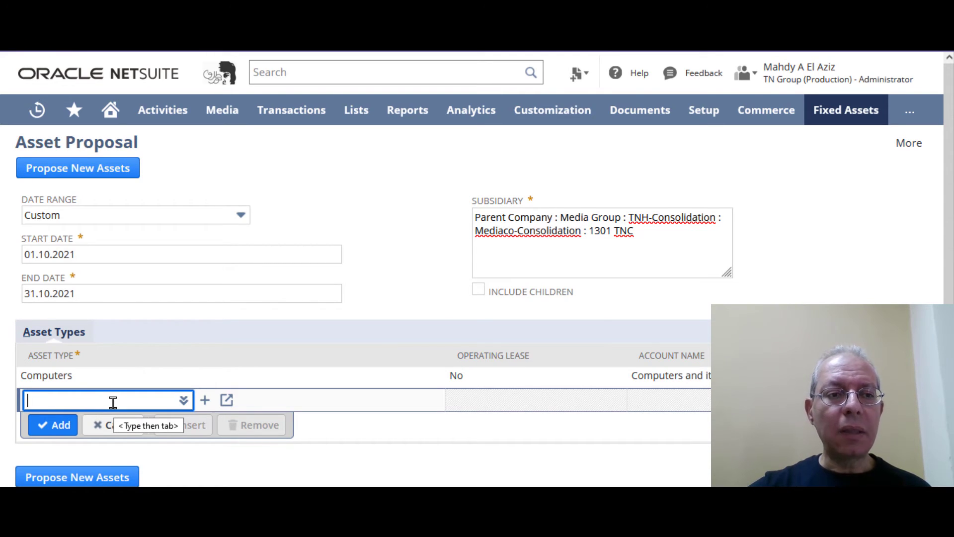
# Run the proposal of new assets and refresh the stage details of the newest Asset Proposal process
pyautogui.scroll(-1, 112, 403)
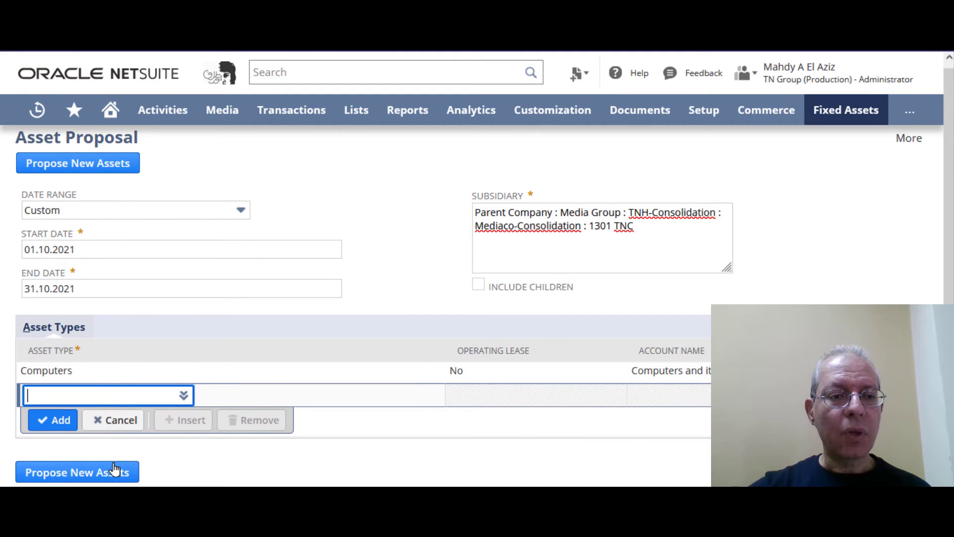
pyautogui.click(96, 478)
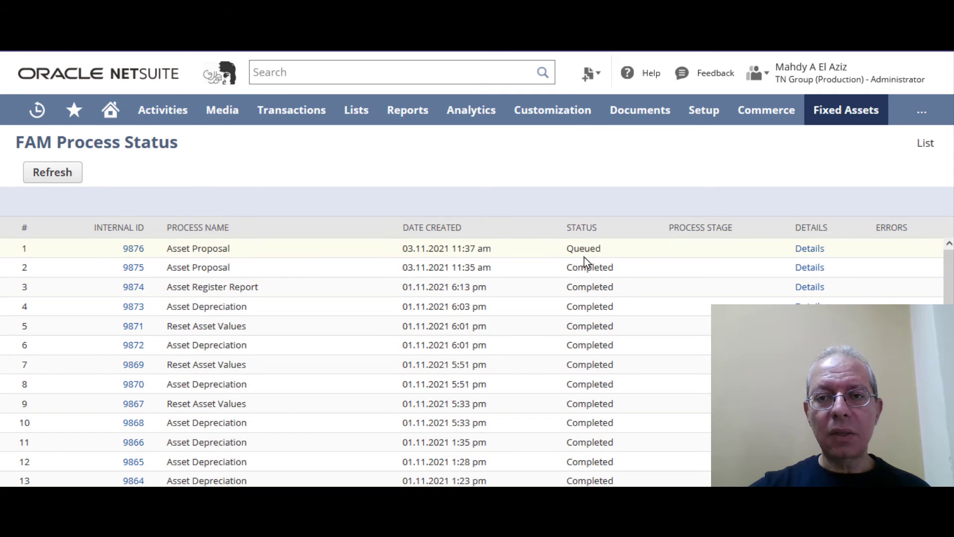
pyautogui.click(818, 248)
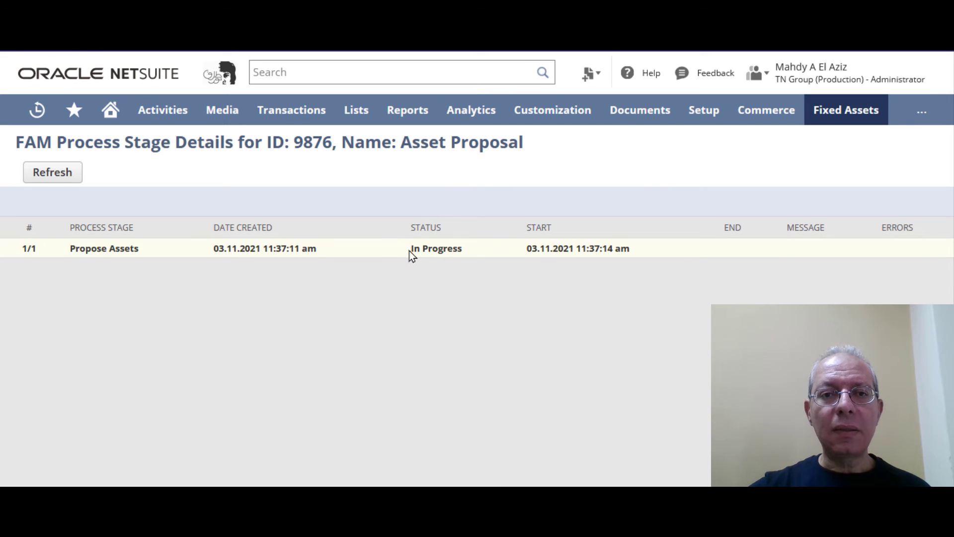
pyautogui.click(65, 172)
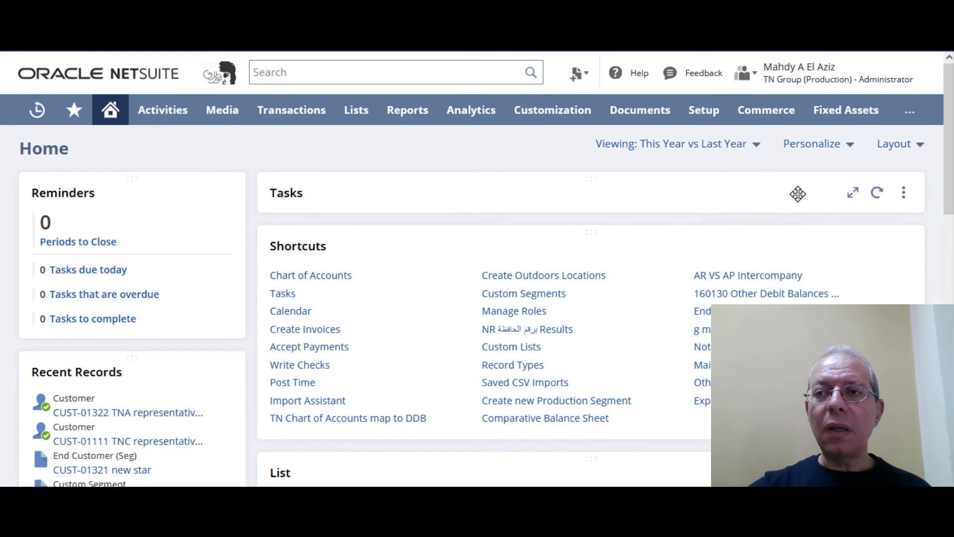
# Go to asset proposal management and open the Dell 3410 laptop proposal for editing
pyautogui.moveTo(828, 117)
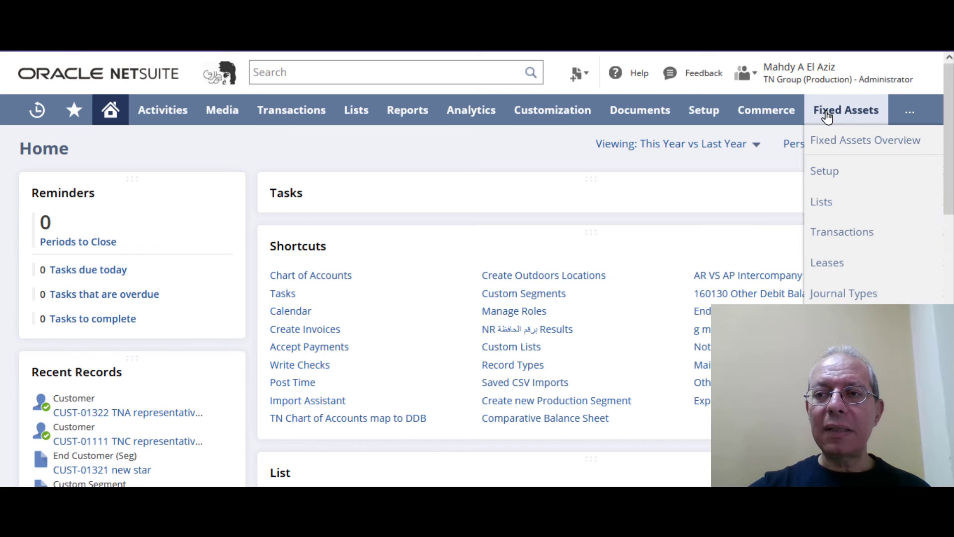
pyautogui.moveTo(847, 239)
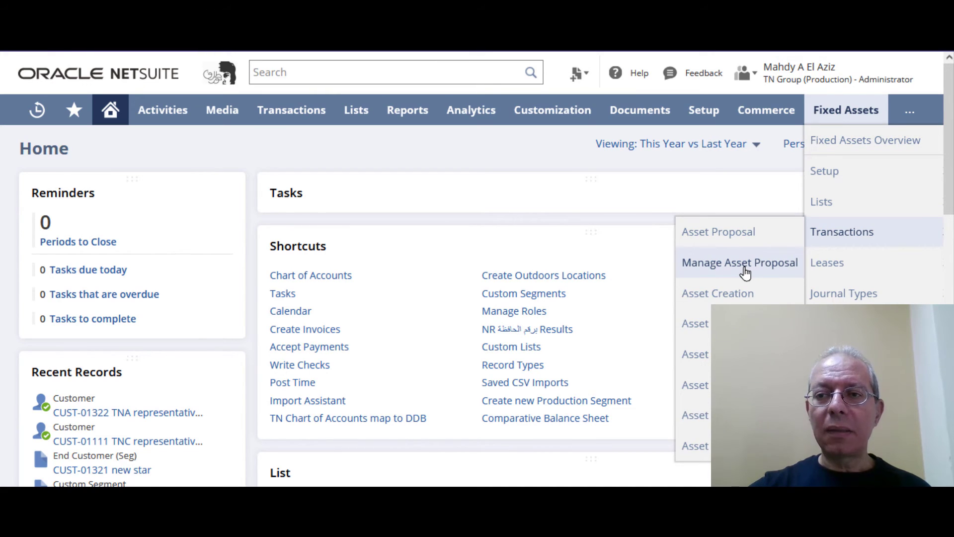
pyautogui.click(726, 265)
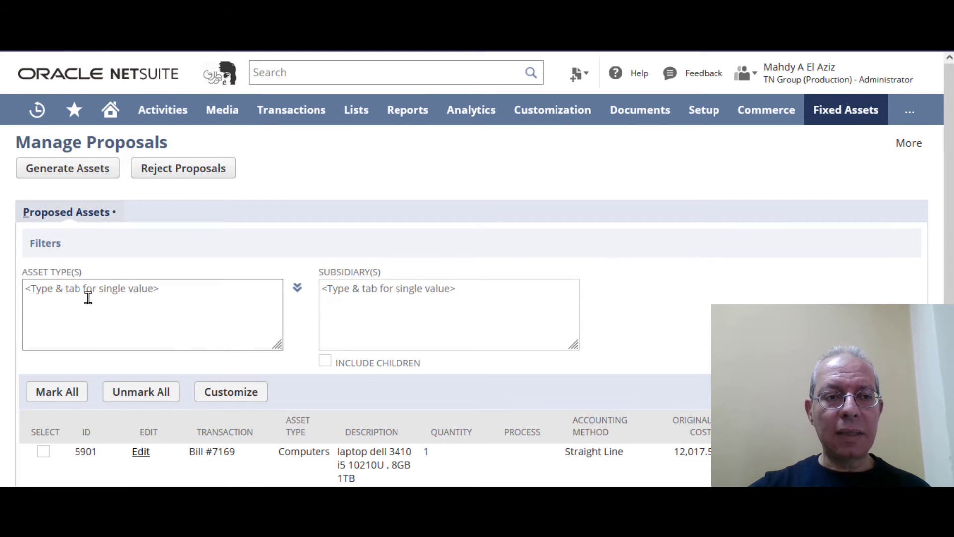
pyautogui.scroll(-3, 359, 296)
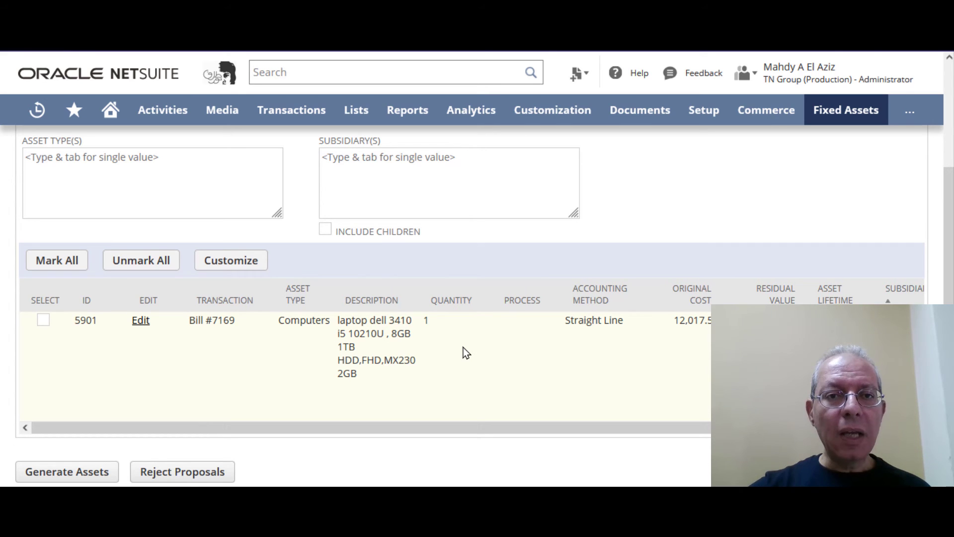
pyautogui.scroll(2, 466, 352)
pyautogui.scroll(-2, 463, 352)
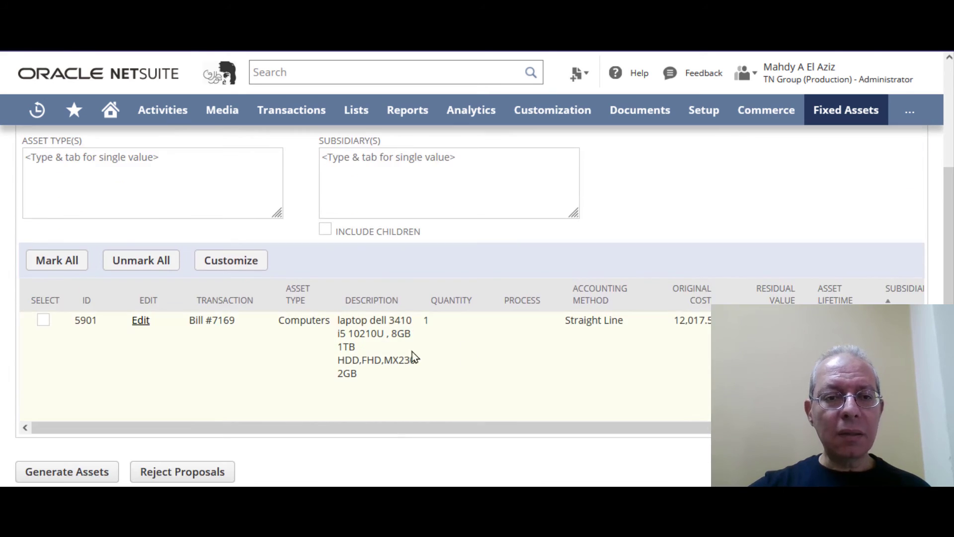
pyautogui.click(140, 321)
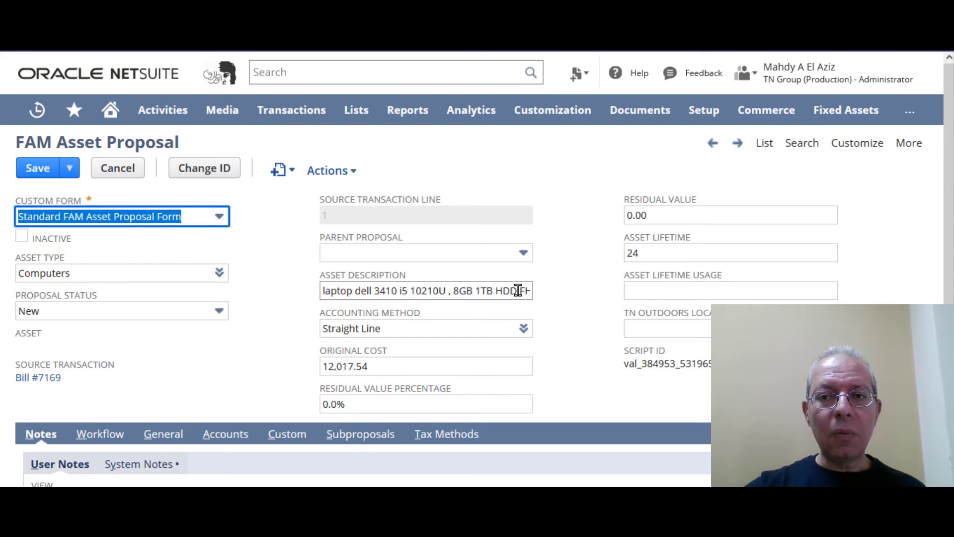
# Assign the responsible employee as custodian in the laptop proposal's general details
pyautogui.scroll(-3, 517, 290)
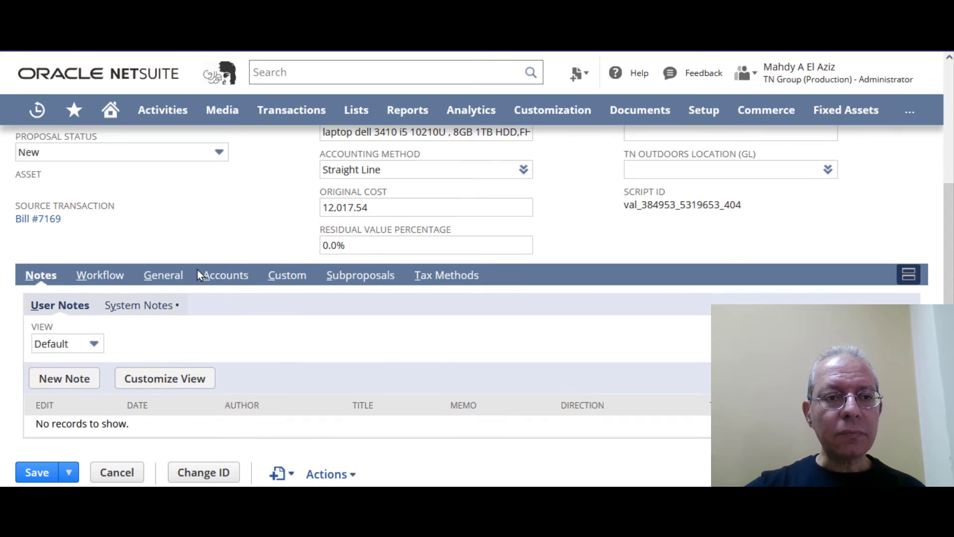
pyautogui.click(153, 276)
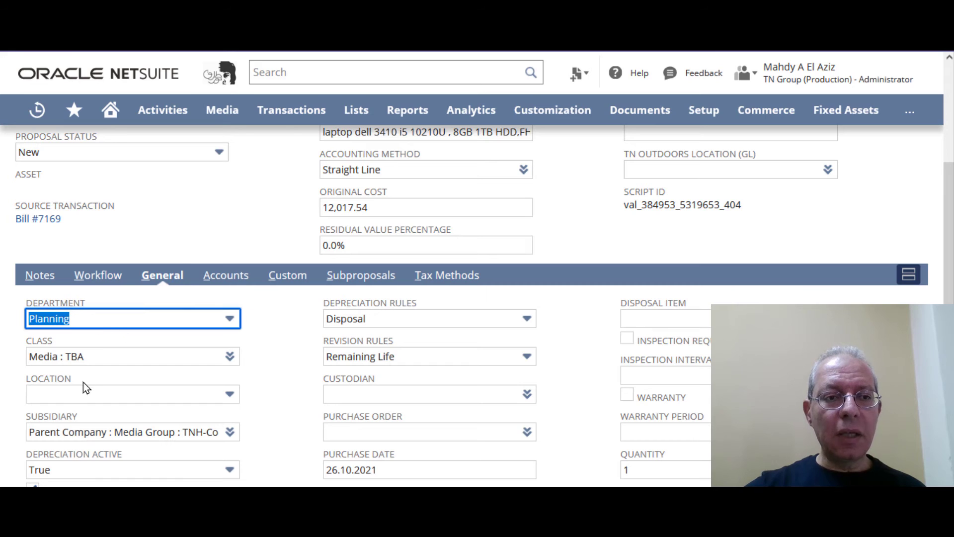
pyautogui.scroll(-2, 148, 392)
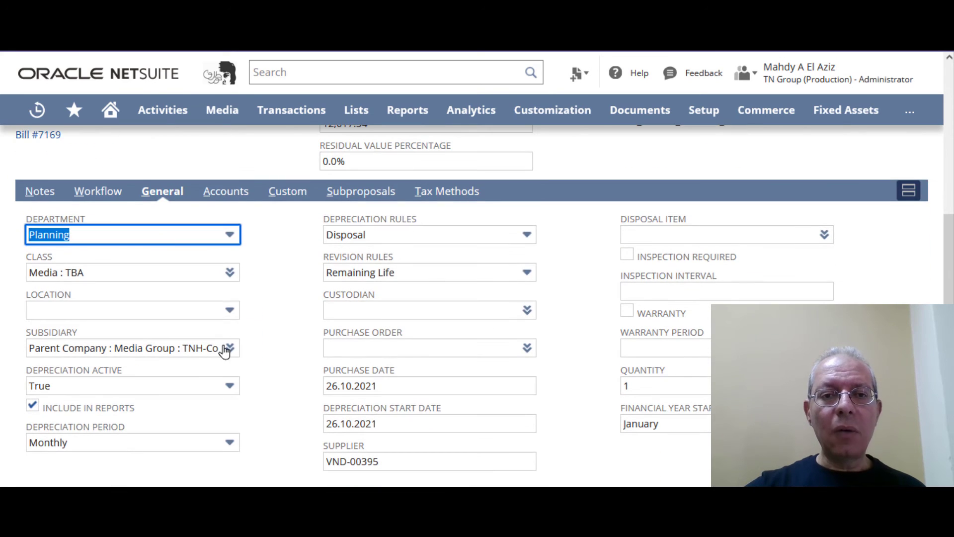
pyautogui.click(384, 312)
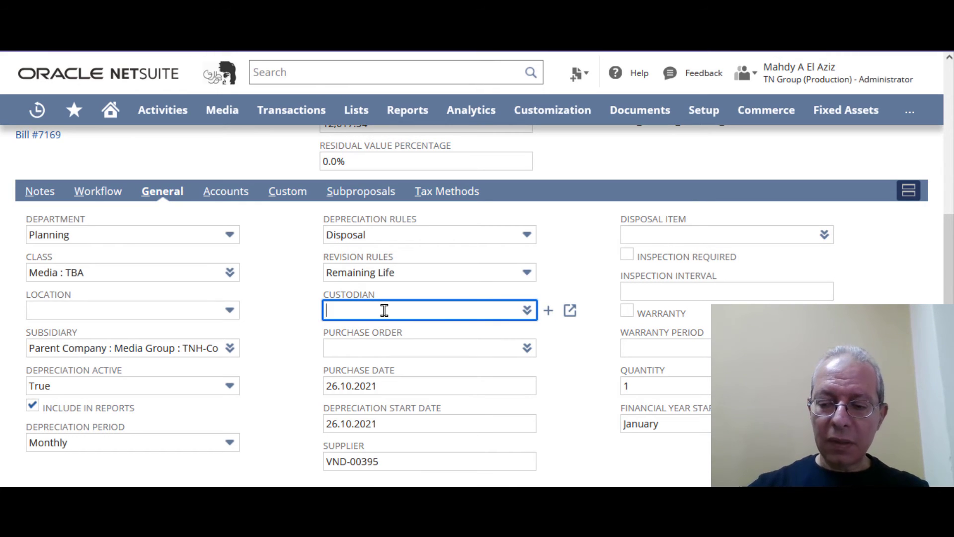
pyautogui.write('00250')
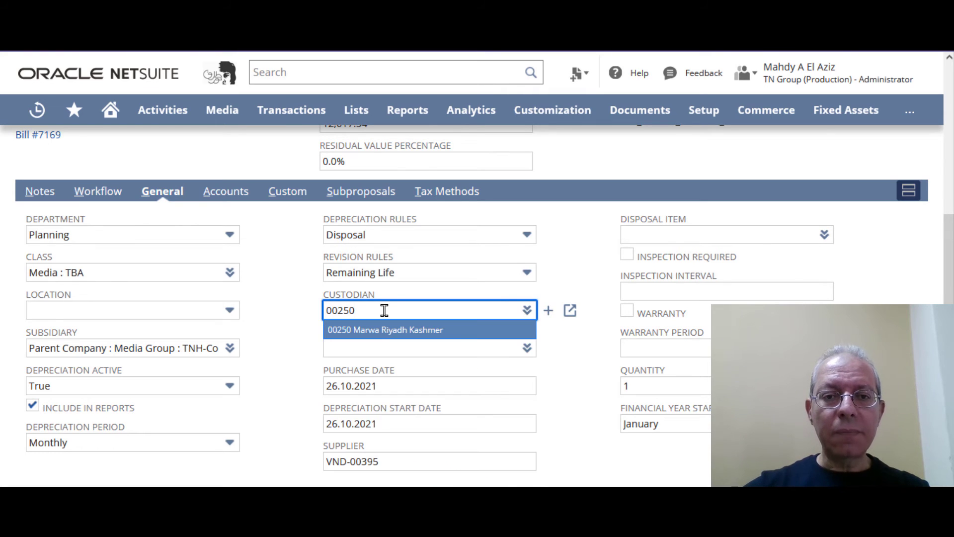
pyautogui.click(394, 329)
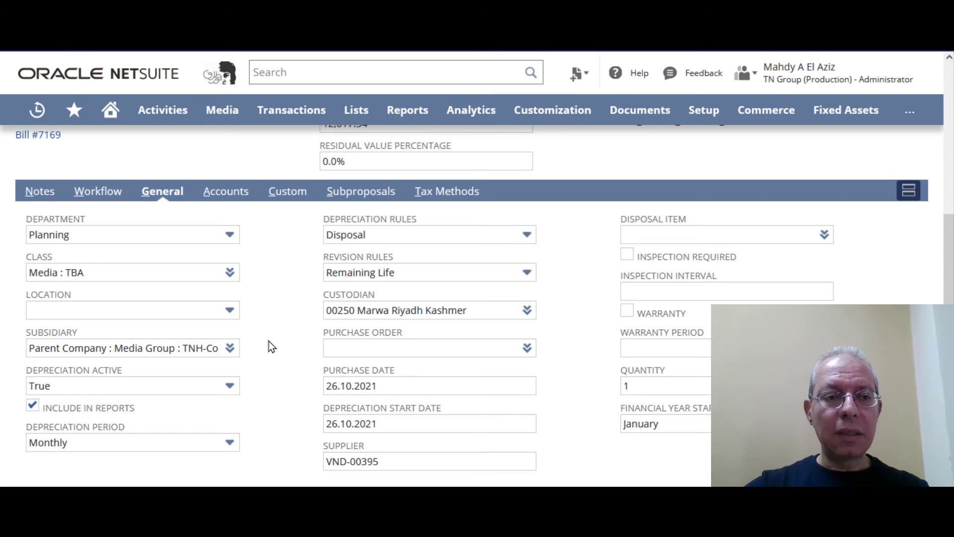
# Check over the laptop proposal's fields and save the proposal
pyautogui.scroll(-1, 269, 341)
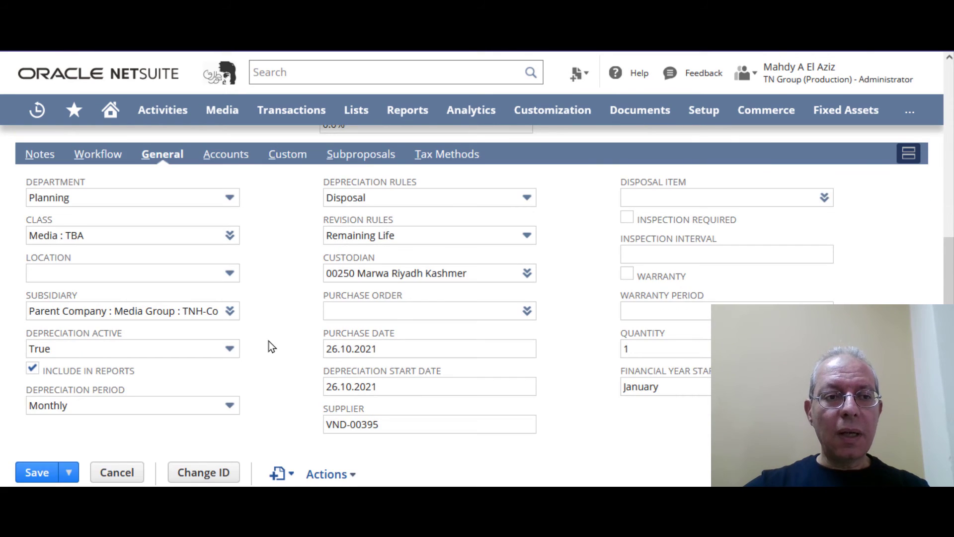
pyautogui.scroll(3, 269, 341)
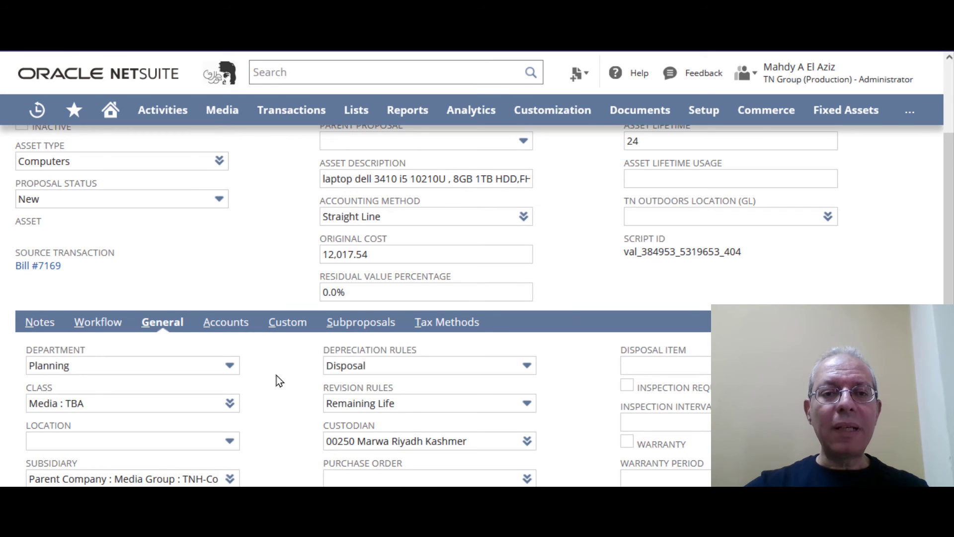
pyautogui.scroll(-3, 277, 376)
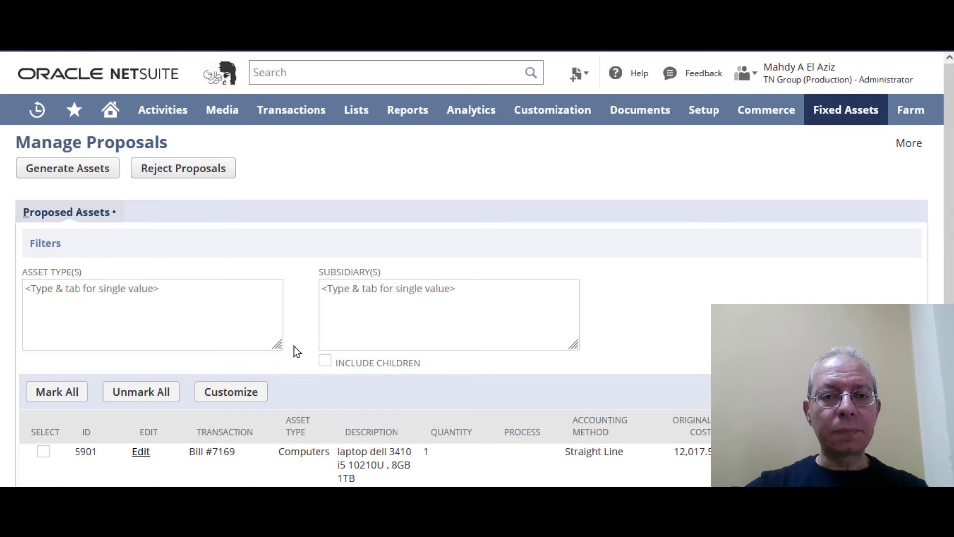
# Select the Dell 3410 laptop proposal, generate its asset and accept the confirmation
pyautogui.scroll(-3, 293, 346)
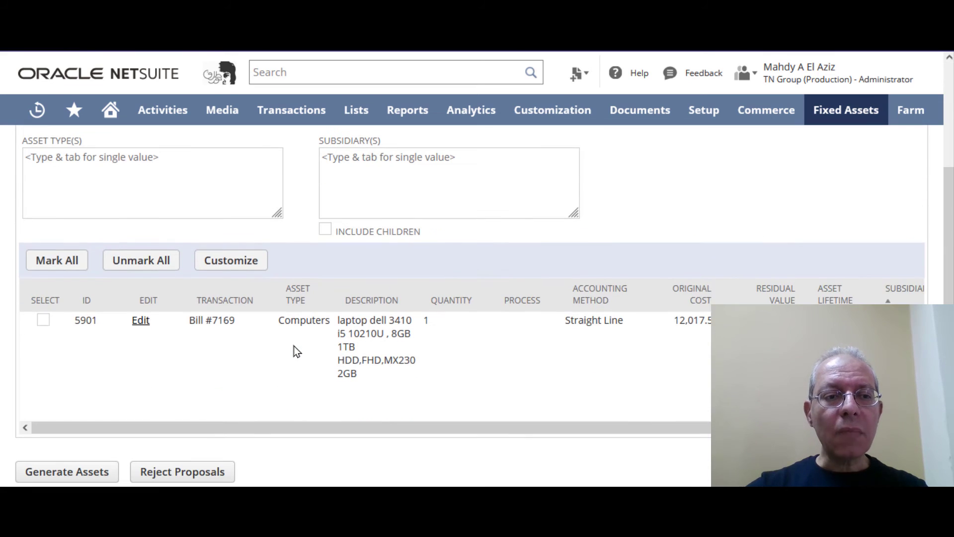
pyautogui.click(43, 321)
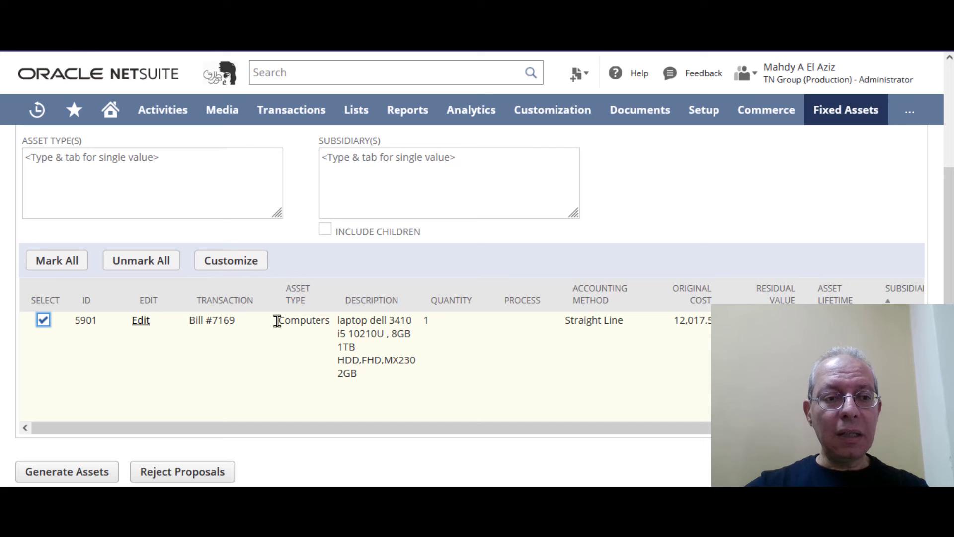
pyautogui.scroll(3, 279, 322)
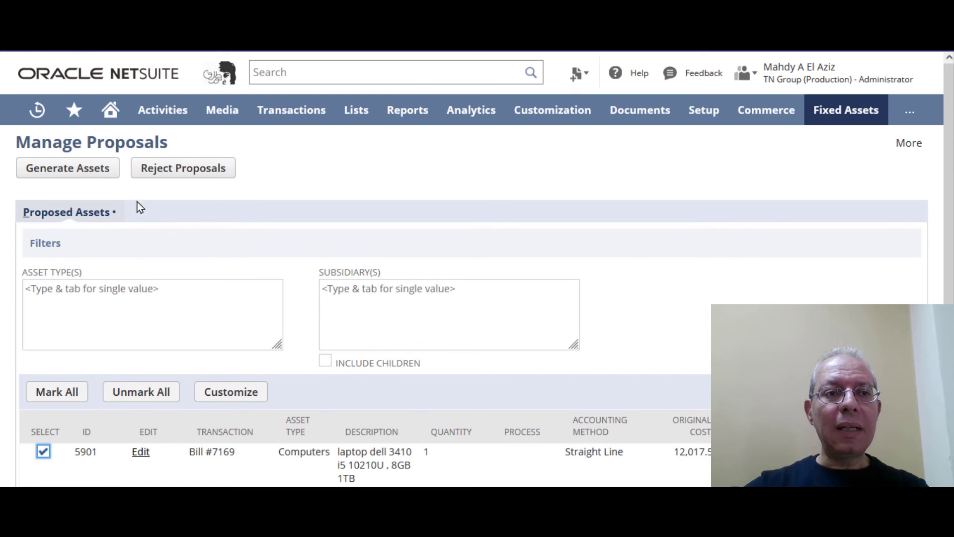
pyautogui.click(74, 171)
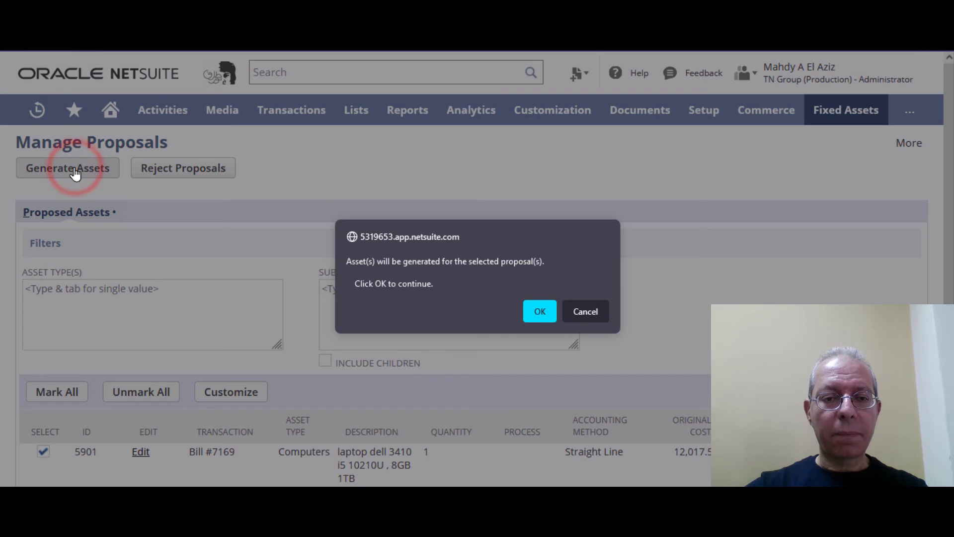
pyautogui.click(540, 313)
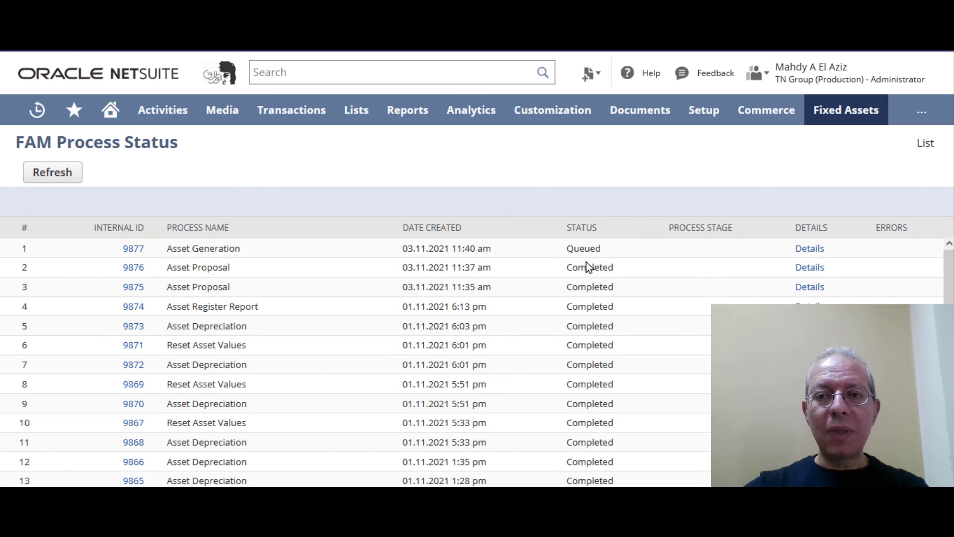
# Open the stage details of the newest Asset Generation process, refresh them and check how many assets were generated
pyautogui.click(810, 248)
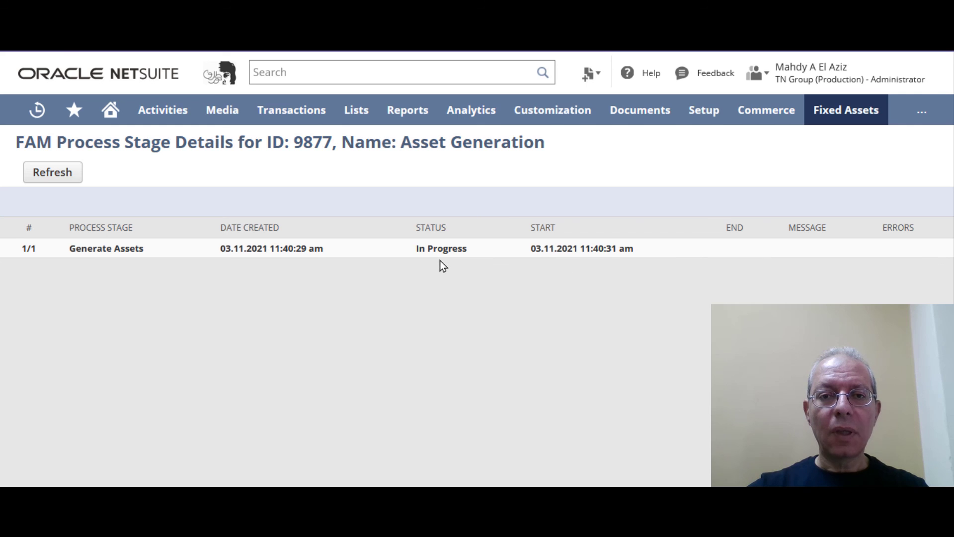
pyautogui.click(58, 174)
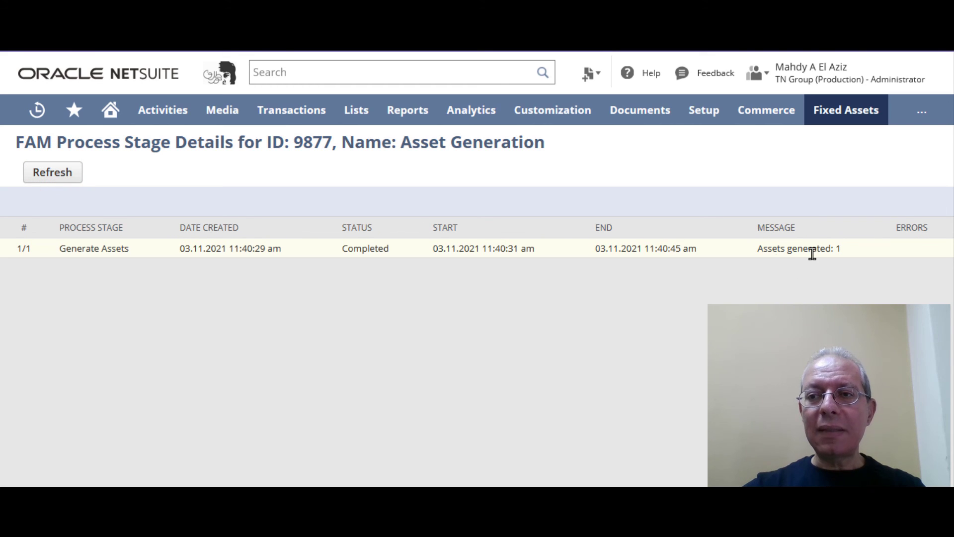
pyautogui.click(836, 250)
pyautogui.doubleClick(836, 249)
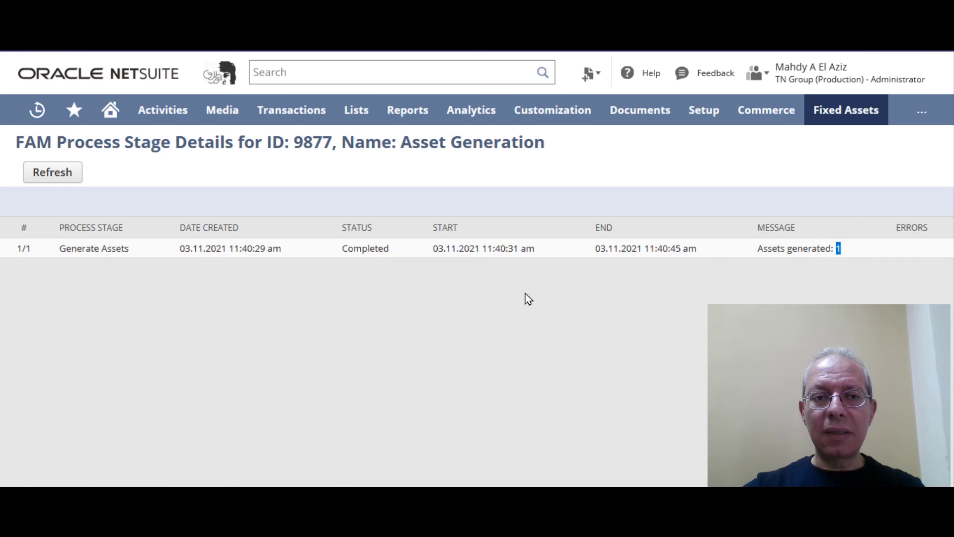
# Go to the fixed asset list and expand its filters
pyautogui.moveTo(860, 112)
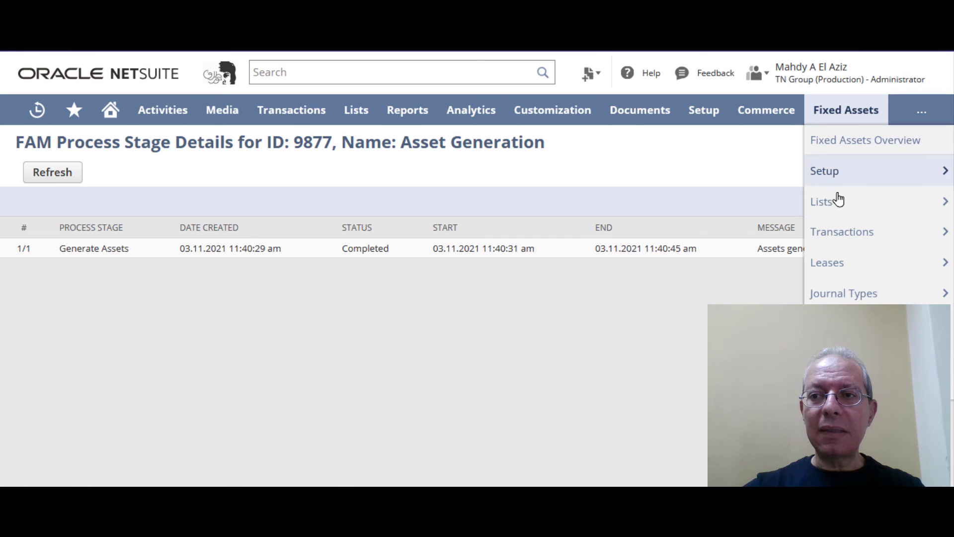
pyautogui.moveTo(835, 202)
pyautogui.moveTo(702, 213)
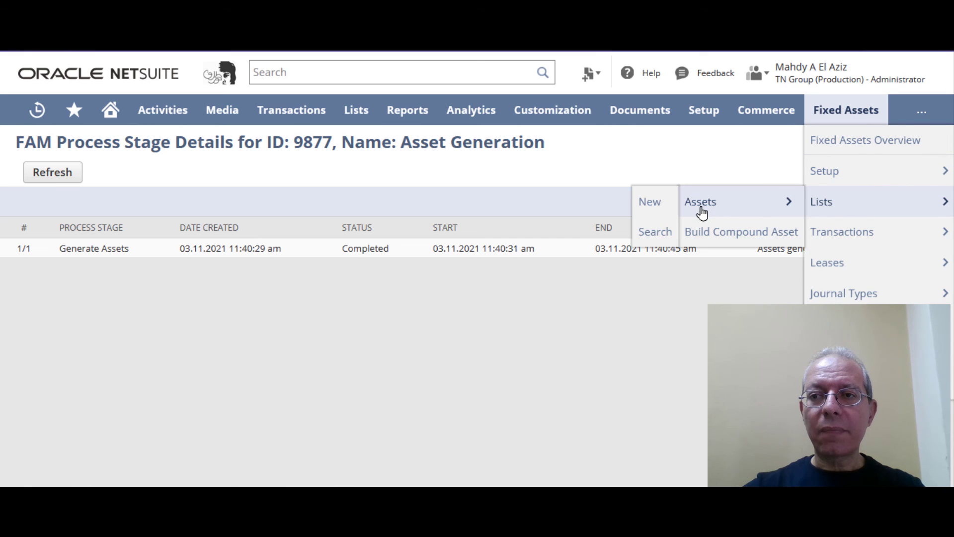
pyautogui.click(702, 212)
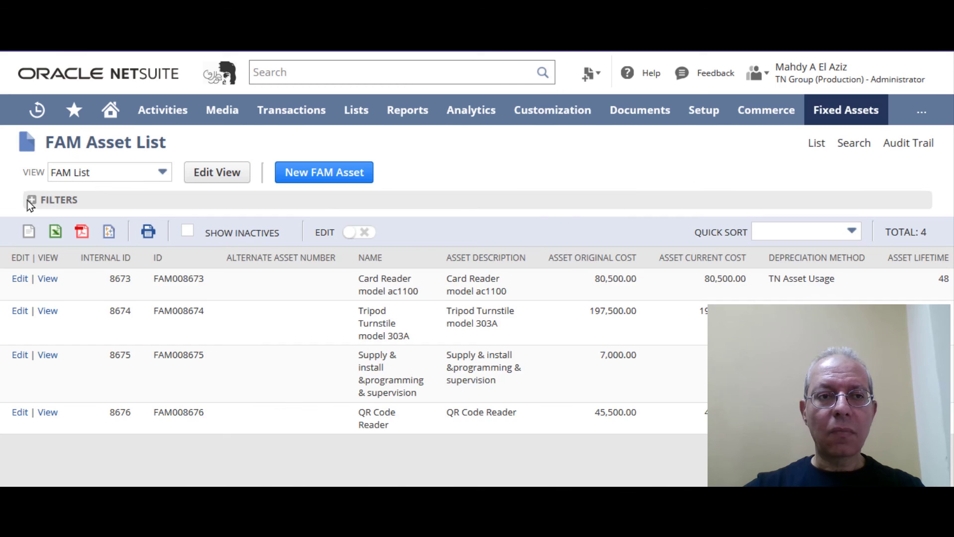
pyautogui.click(31, 200)
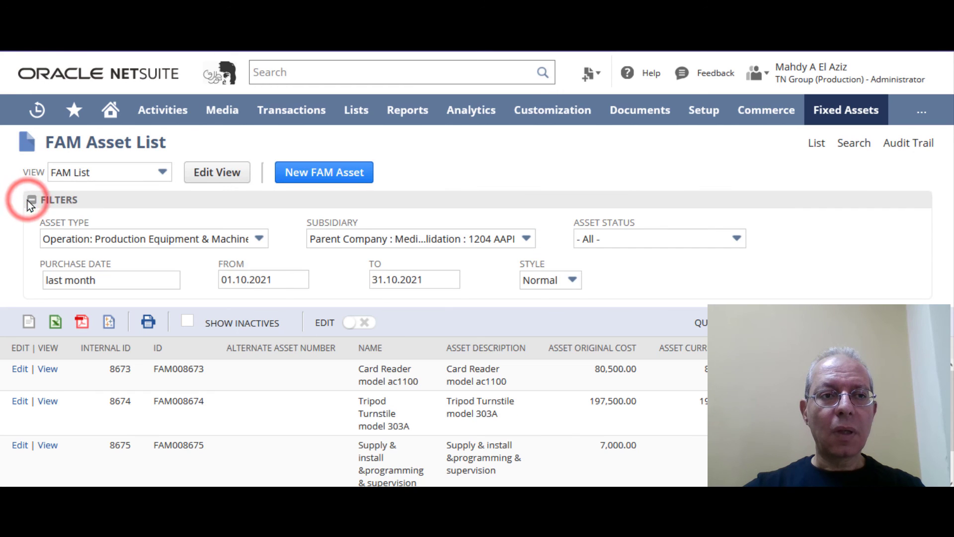
# Filter the asset list by subsidiary 1301 TNC and asset type Computers
pyautogui.click(430, 240)
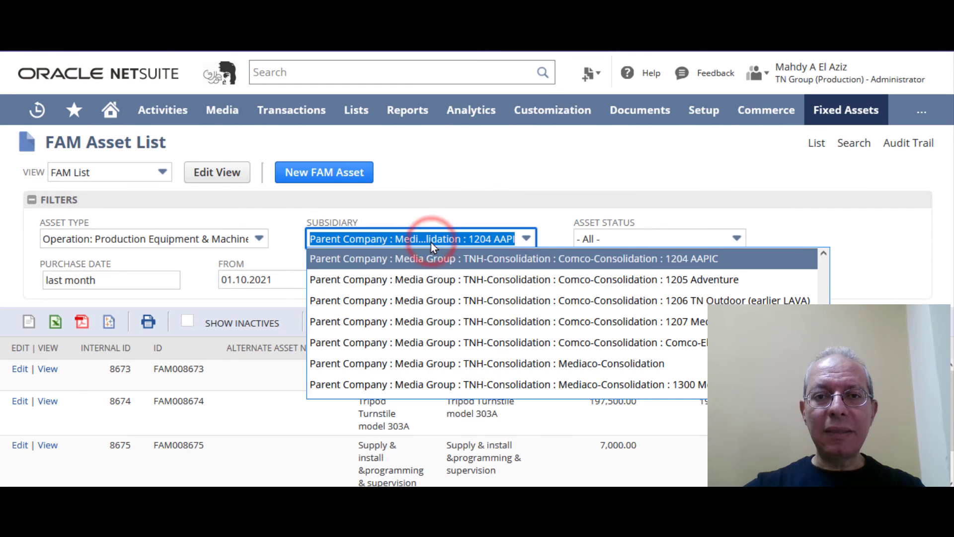
pyautogui.scroll(-2, 582, 285)
pyautogui.click(581, 280)
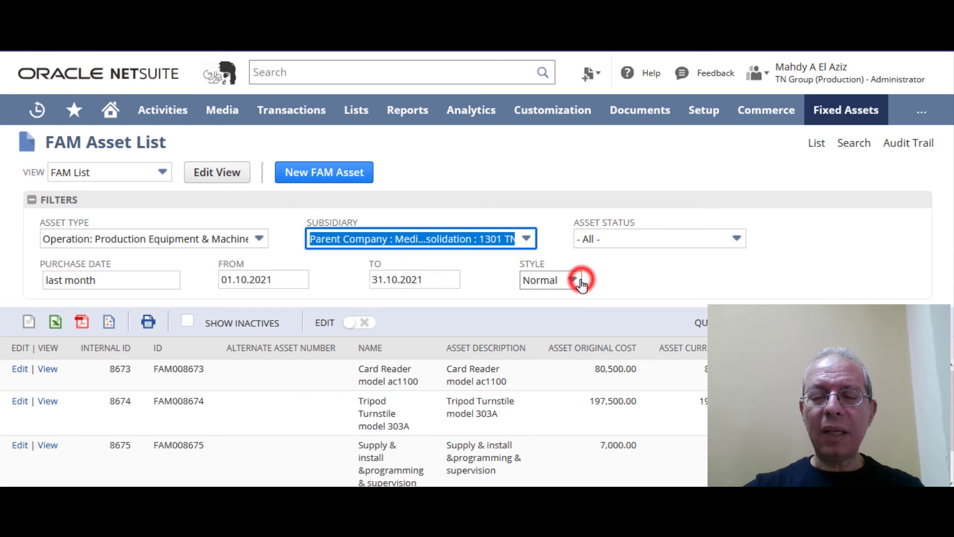
pyautogui.click(255, 239)
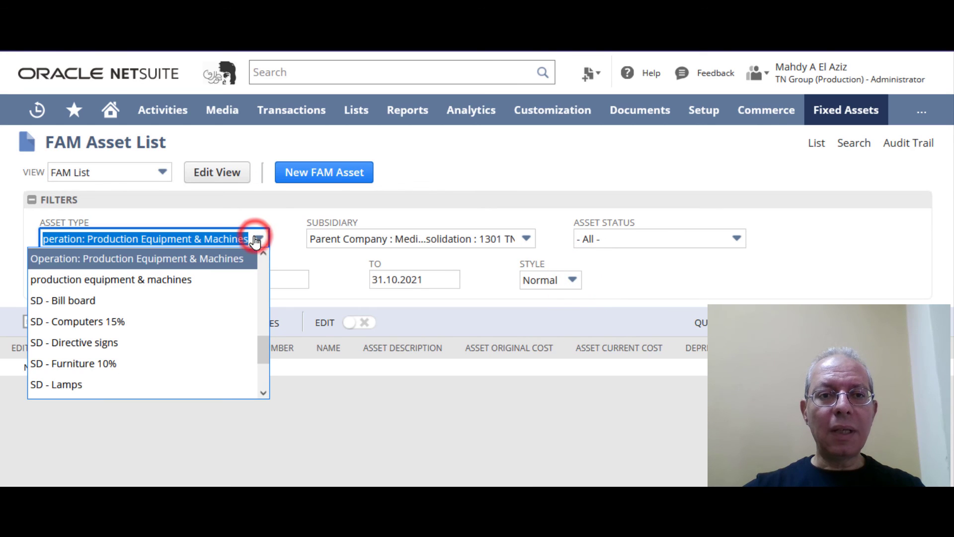
pyautogui.scroll(5, 178, 323)
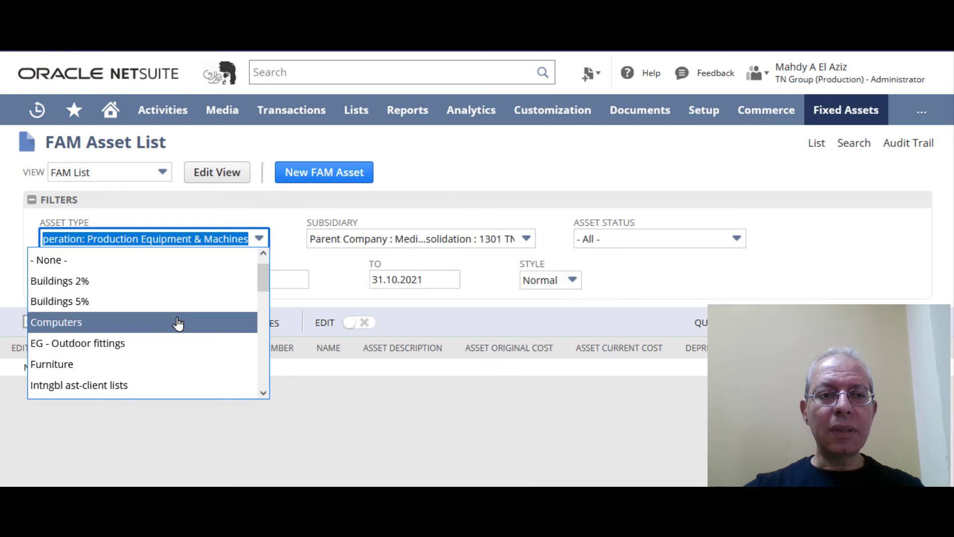
pyautogui.click(178, 322)
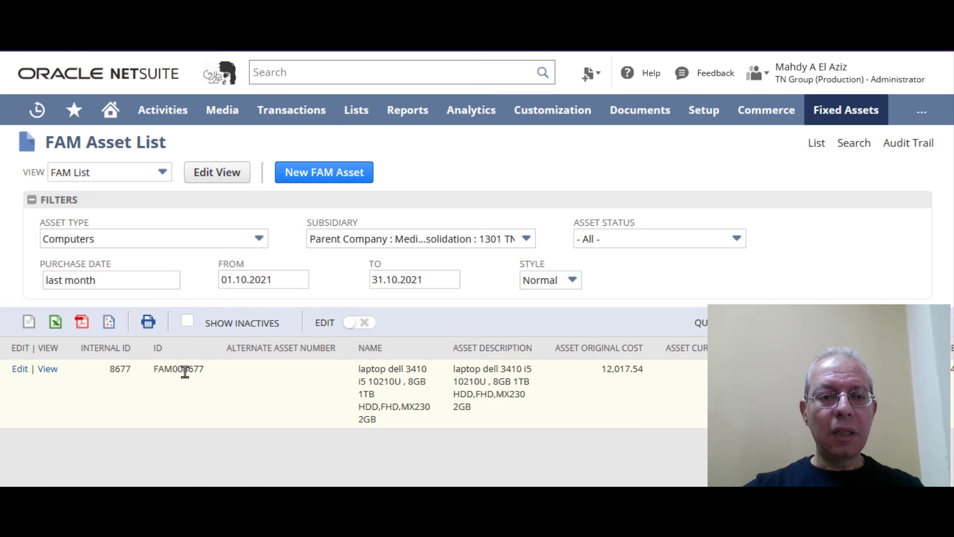
# Open the Dell 3410 laptop's asset record in view mode and look over its details
pyautogui.moveTo(183, 369); pyautogui.dragTo(204, 369)
pyautogui.click(48, 371)
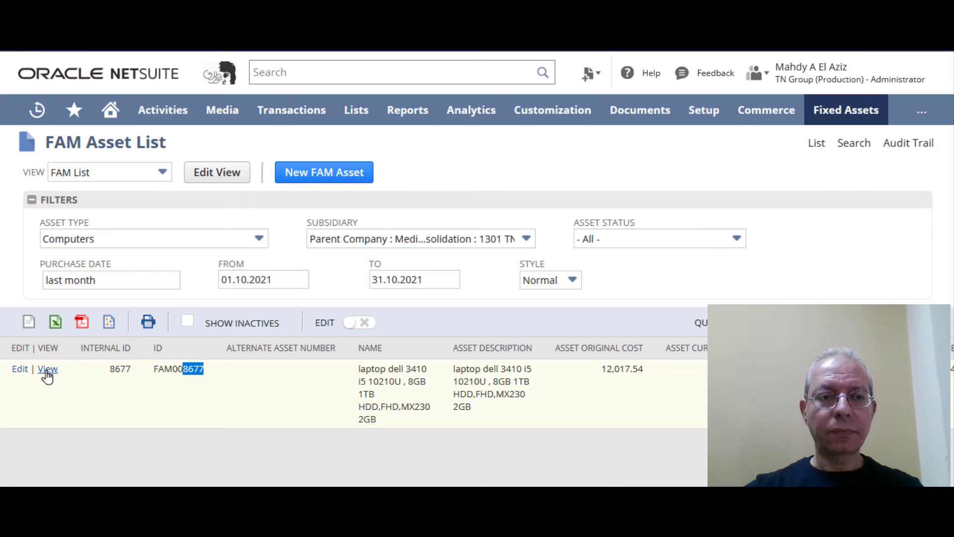
pyautogui.scroll(-5, 213, 391)
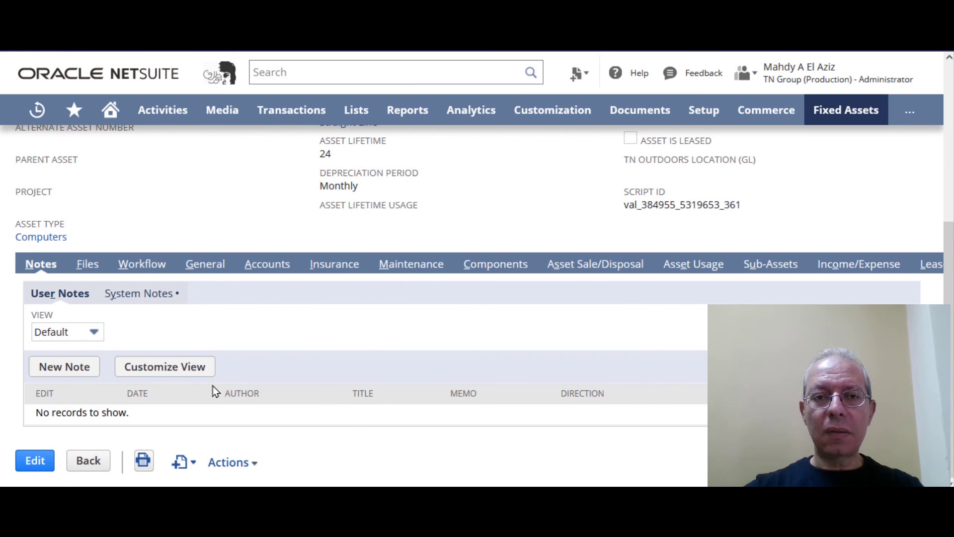
pyautogui.scroll(5, 213, 386)
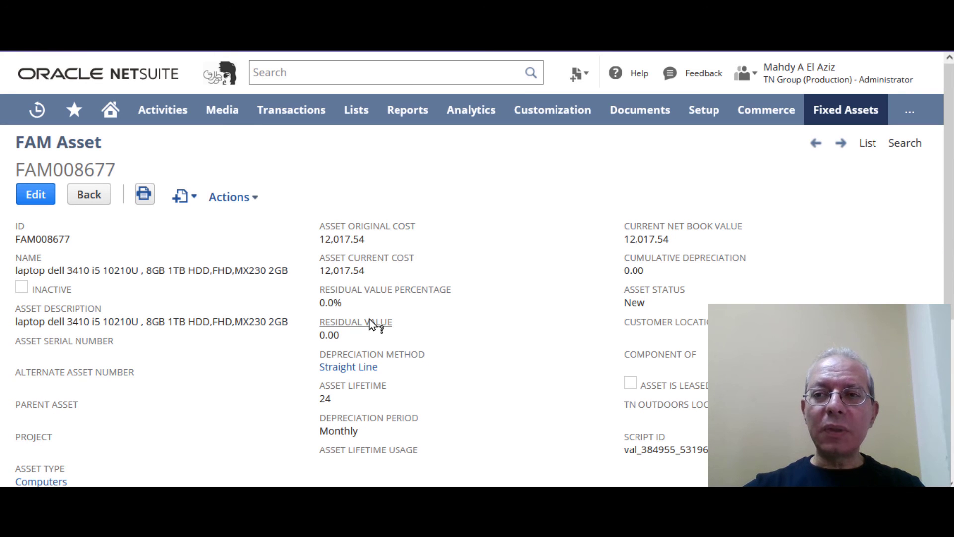